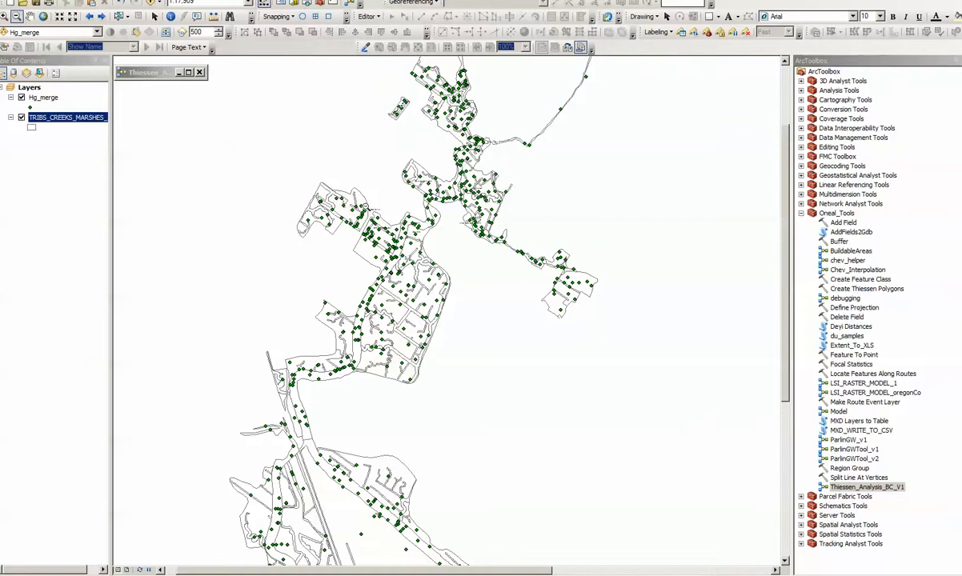
Zoom and pan around the Hg_merge sample points and creek outlines to examine the study area
drag(320, 158, 377, 226)
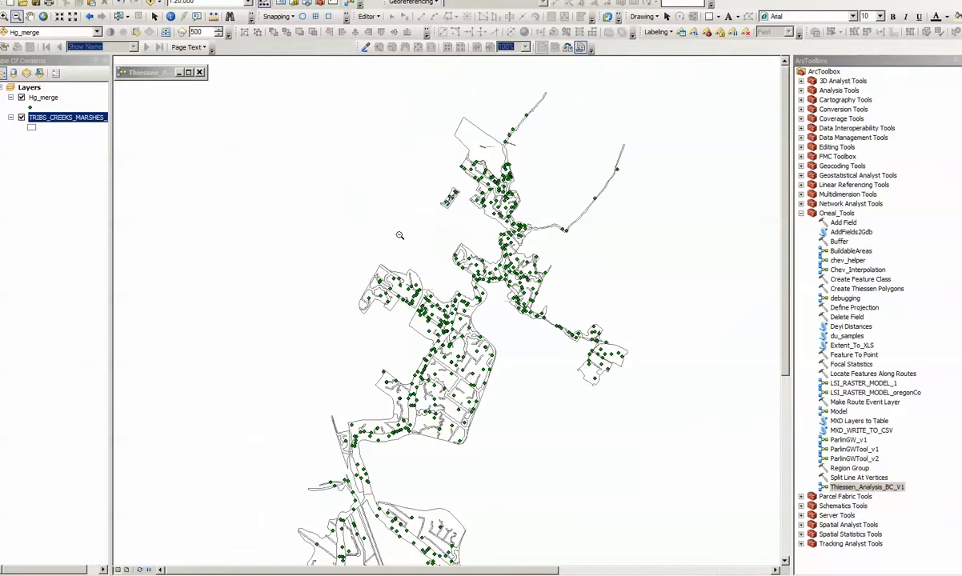
click(30, 16)
drag(488, 312, 472, 223)
drag(376, 454, 406, 308)
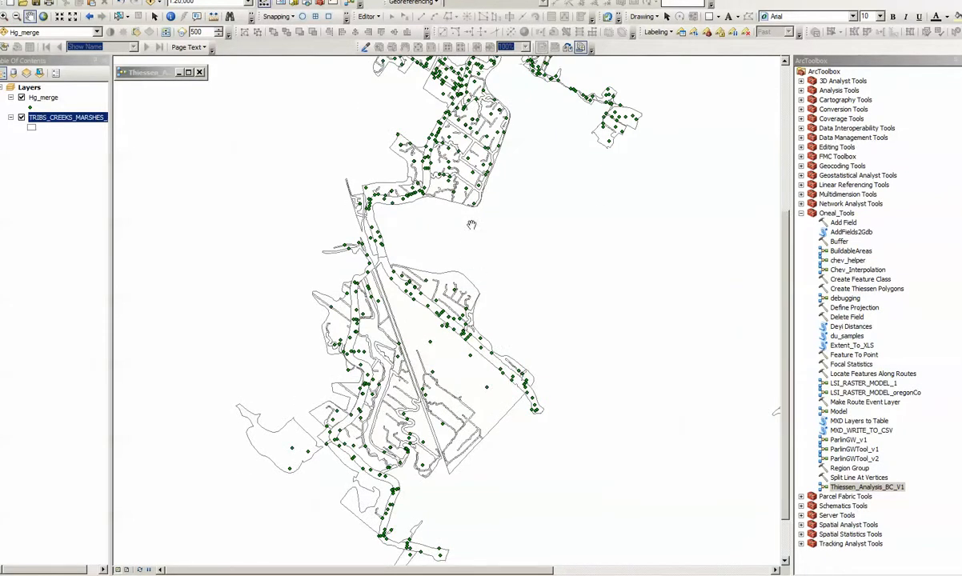
drag(471, 226, 473, 287)
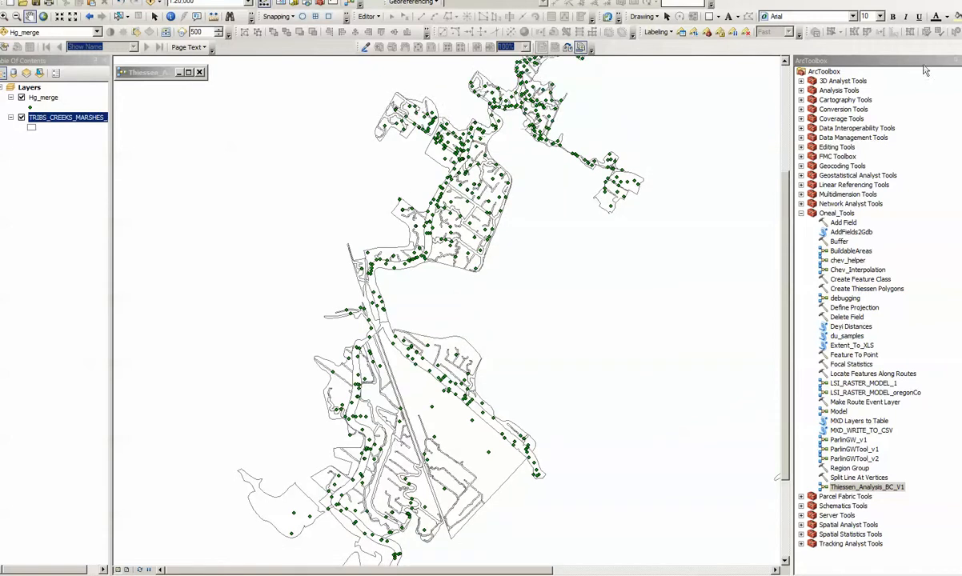
drag(544, 152, 570, 232)
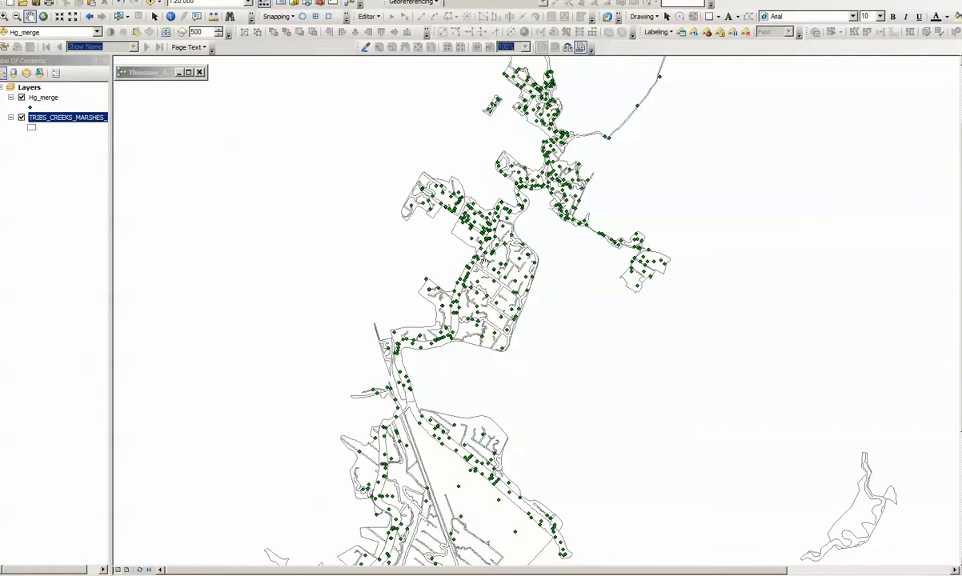
drag(484, 264, 471, 309)
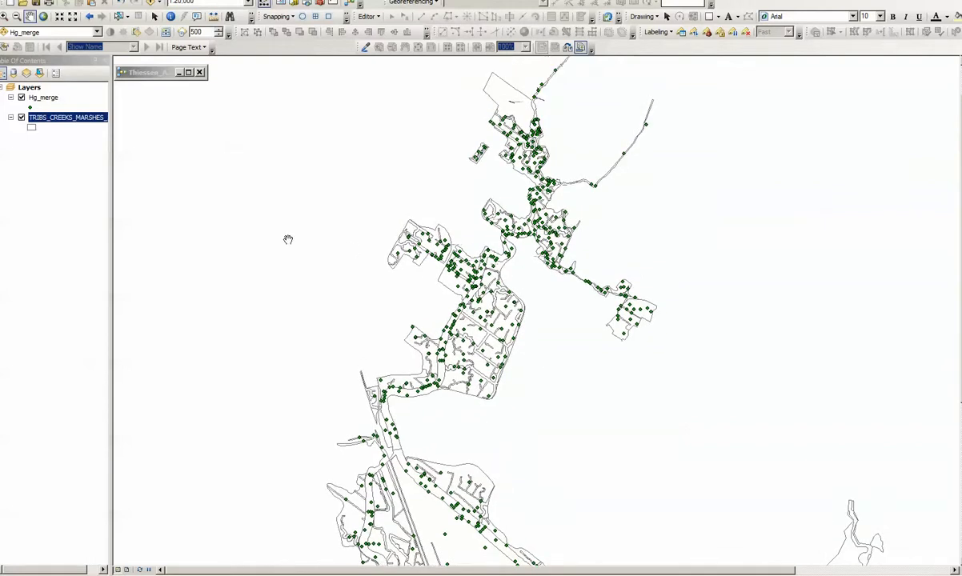
Expand the TRIBS_CREEKS_MARSHES legend and zoom into the marshes, hiding then reshowing the Hg_merge points
click(64, 118)
click(21, 97)
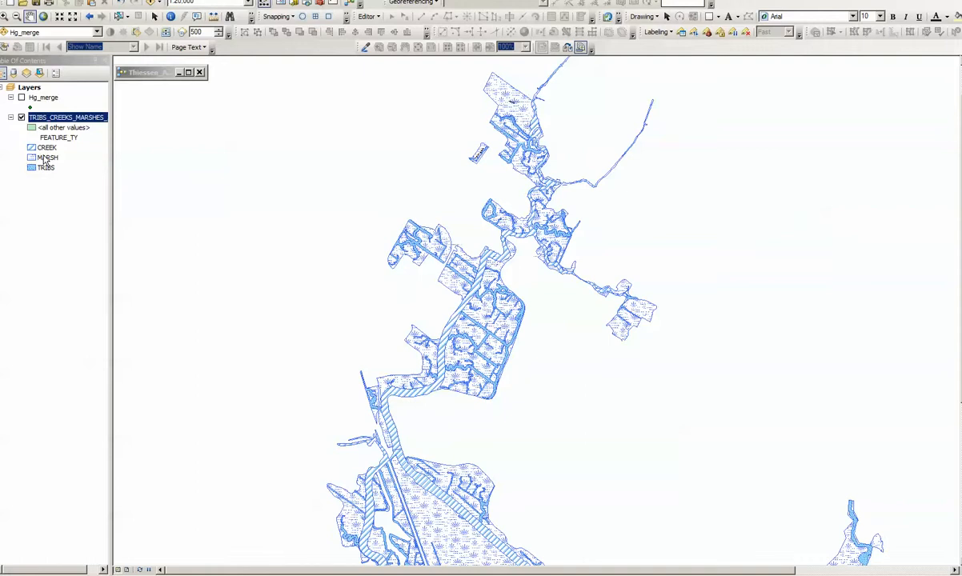
click(5, 16)
drag(379, 206, 542, 330)
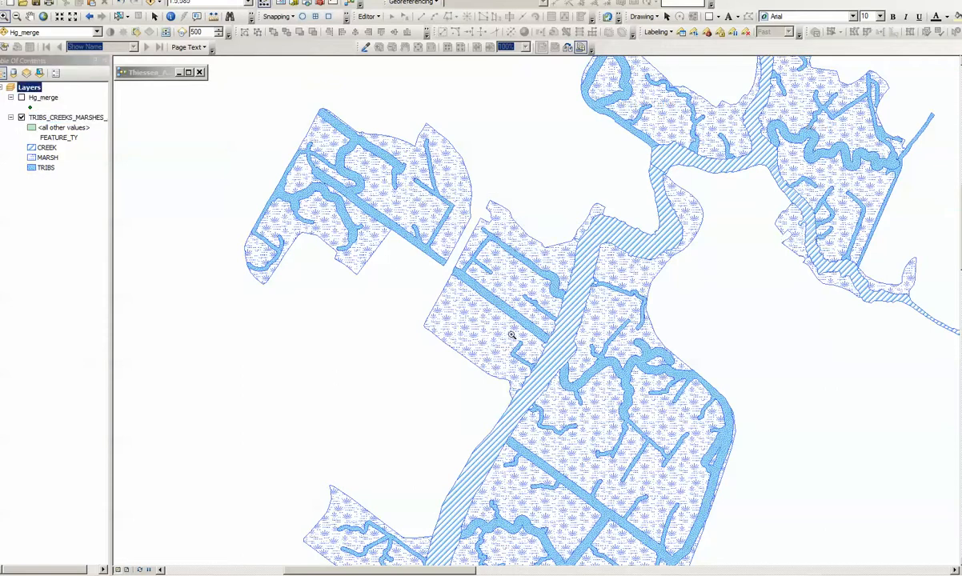
click(16, 16)
click(21, 98)
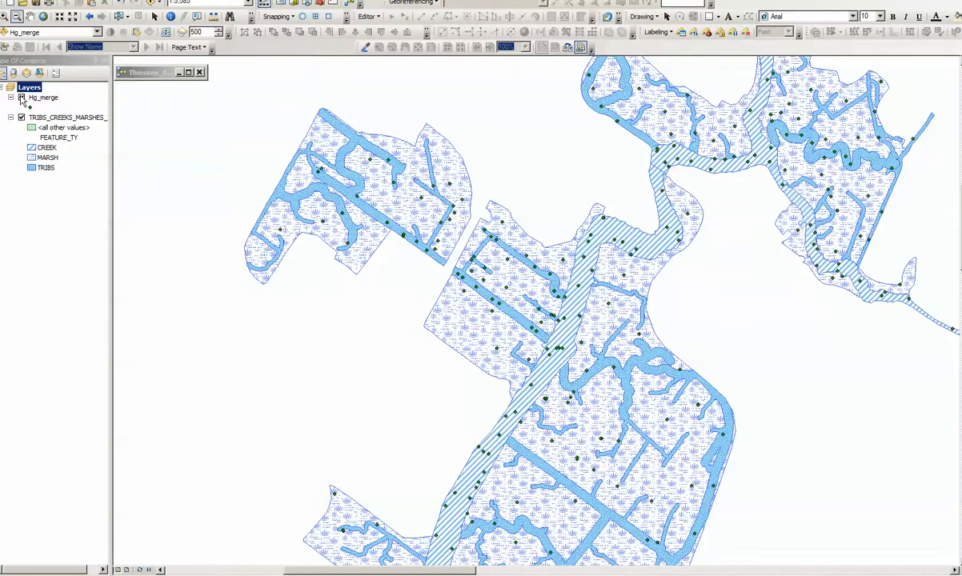
click(587, 292)
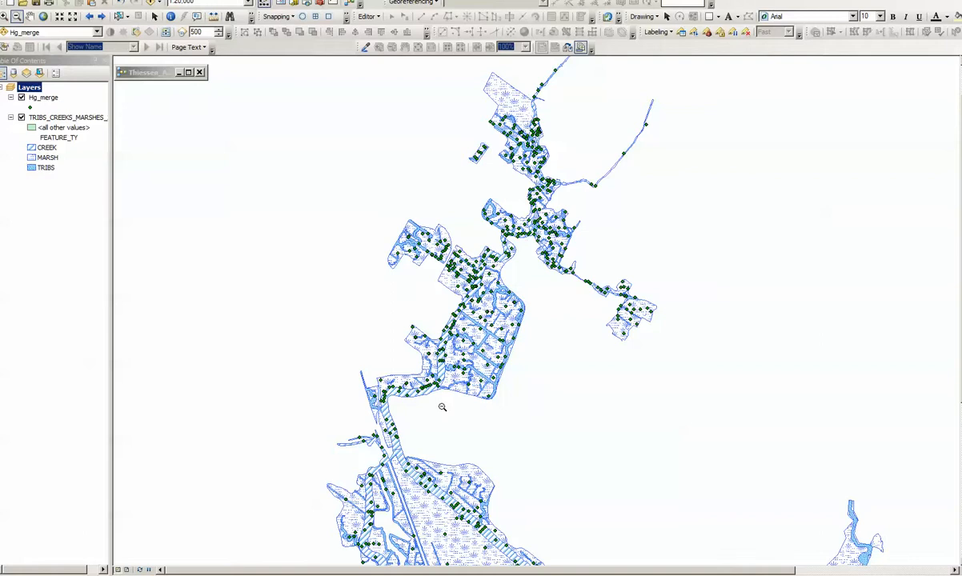
Open the Thiessen_Analysis_BC_V1 model window, review its workflow and run the model
click(188, 72)
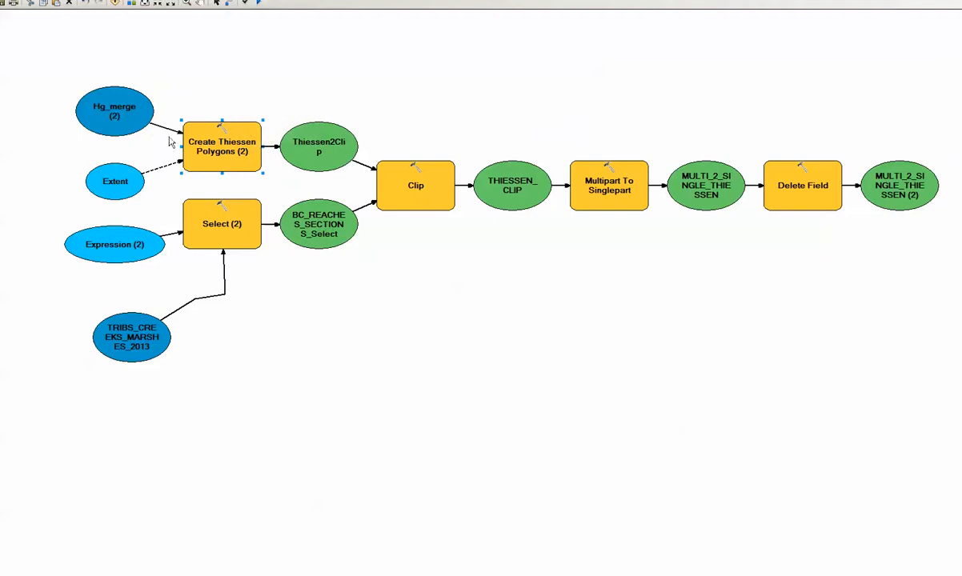
mouse_move(214, 142)
mouse_move(111, 239)
click(941, 1)
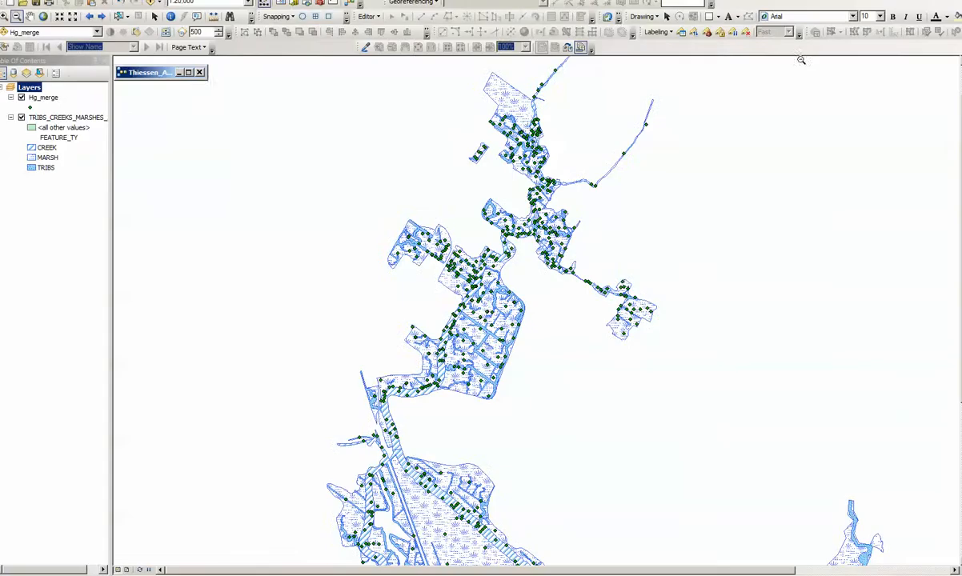
drag(207, 79, 960, 485)
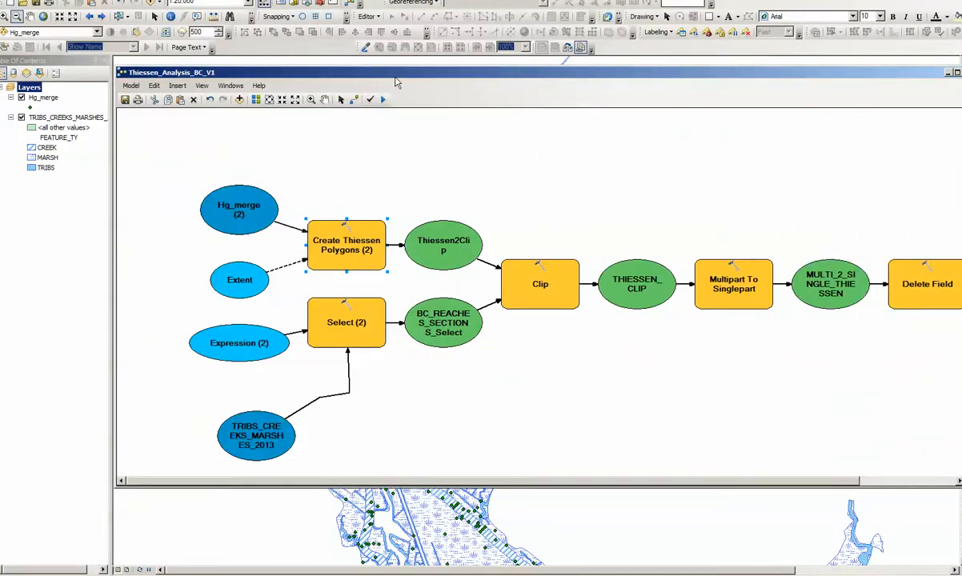
click(324, 100)
drag(485, 172, 413, 167)
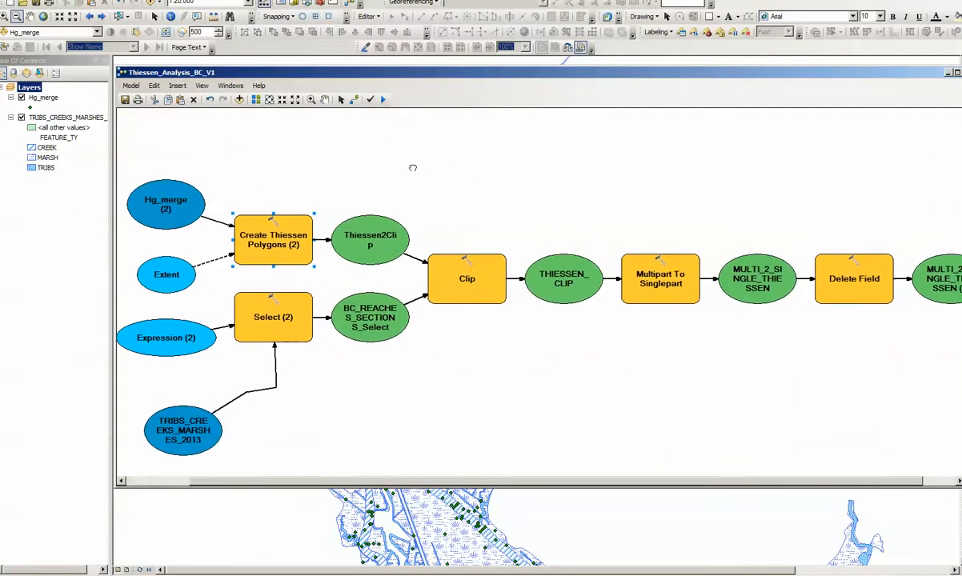
click(384, 100)
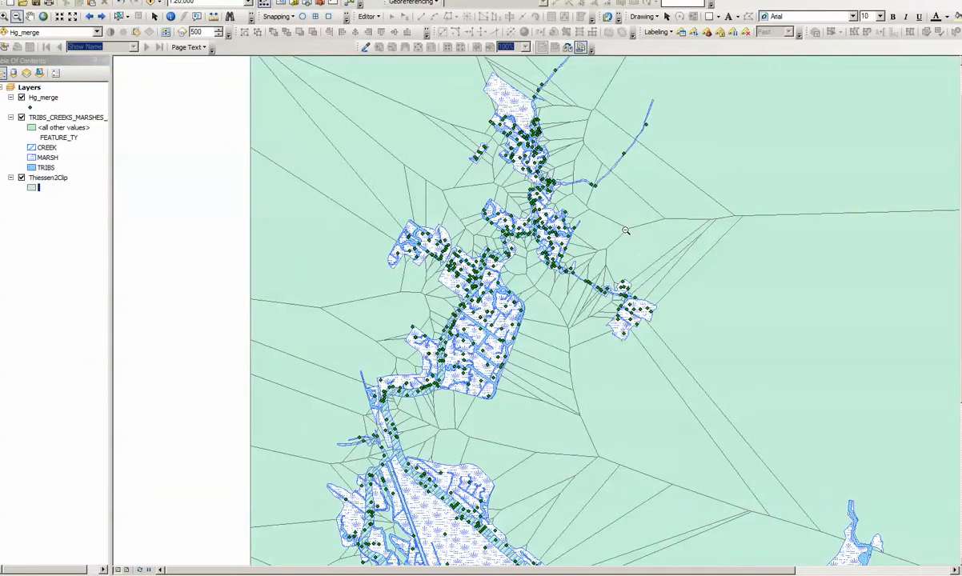
Inspect the generated Thiessen polygons around the sample points with the marsh layer toggled off and on
drag(384, 160, 494, 253)
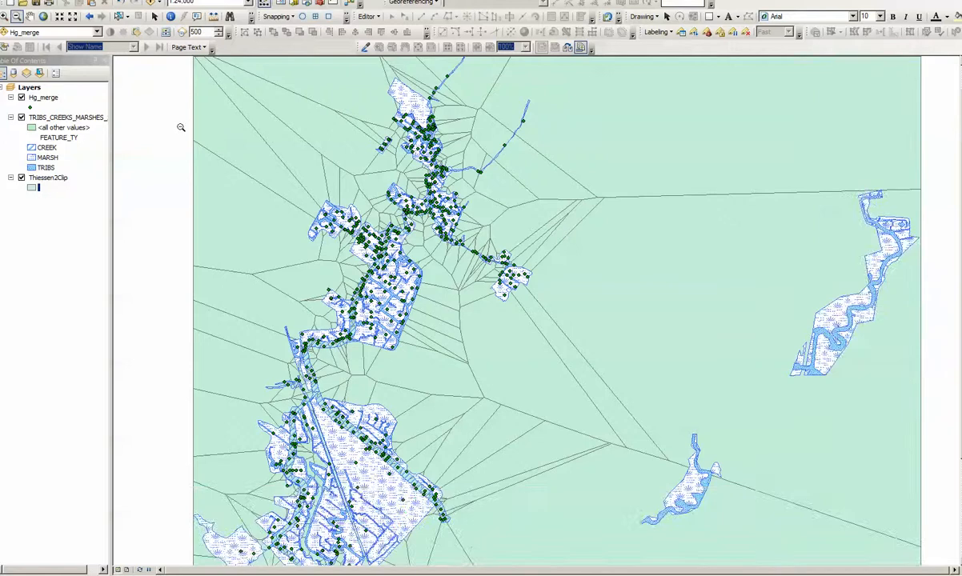
click(22, 118)
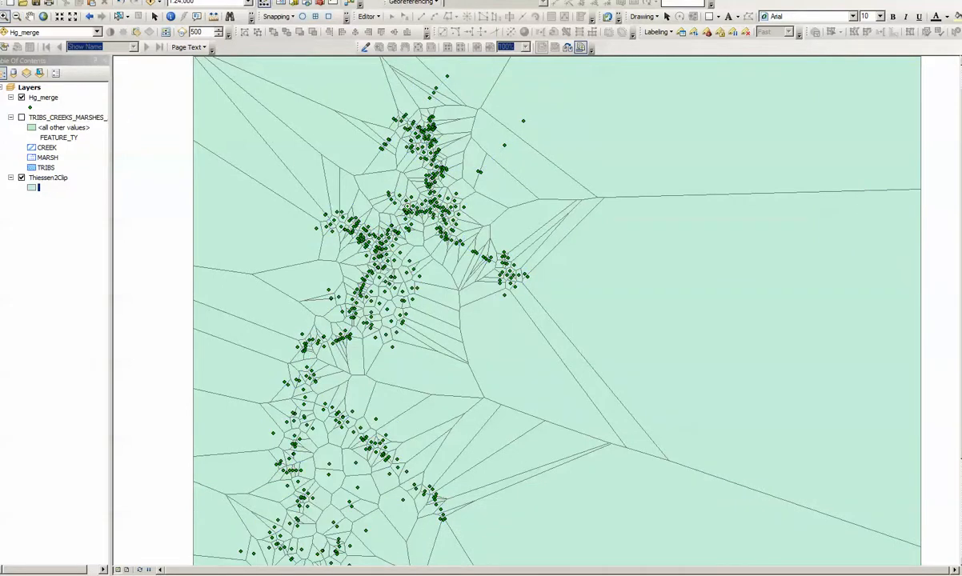
drag(279, 176, 421, 266)
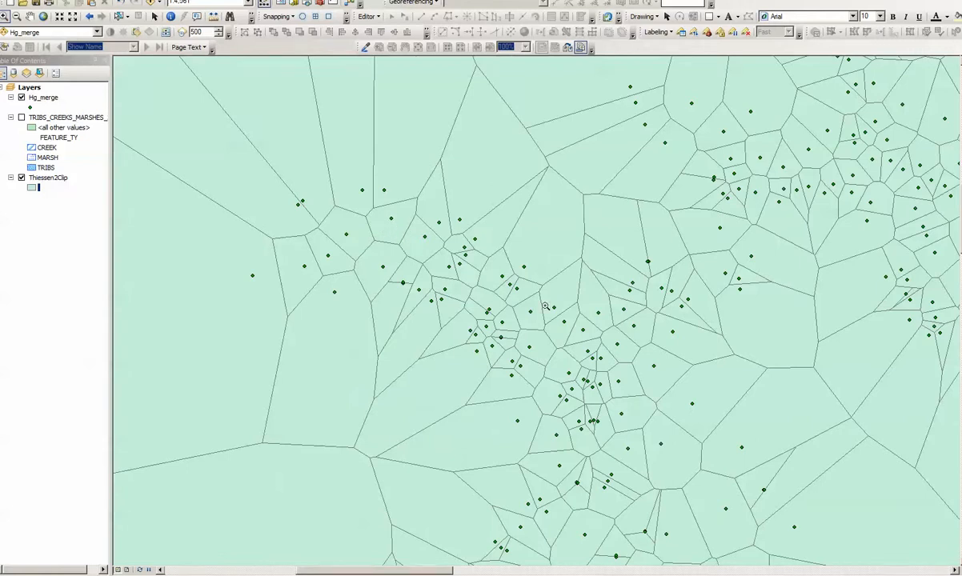
click(86, 17)
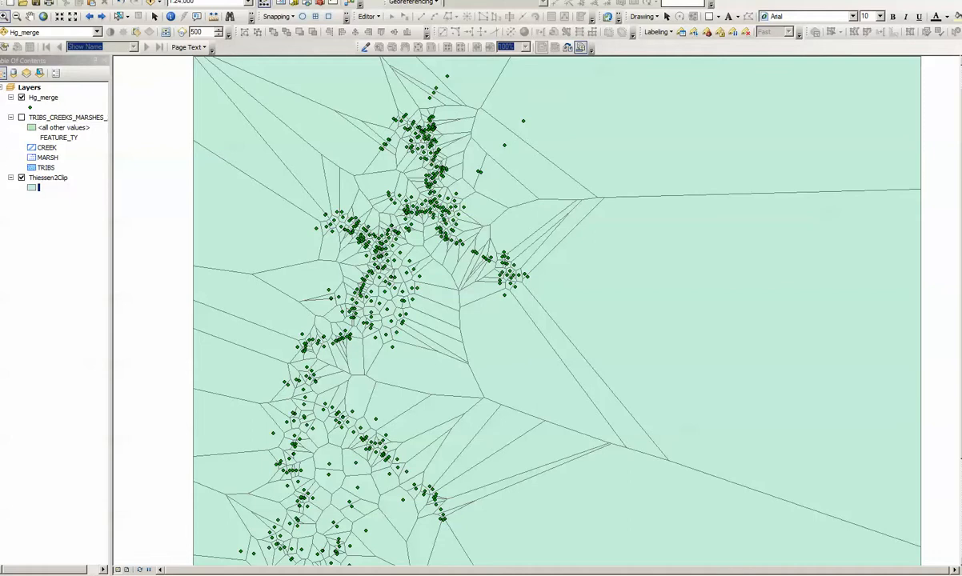
click(21, 117)
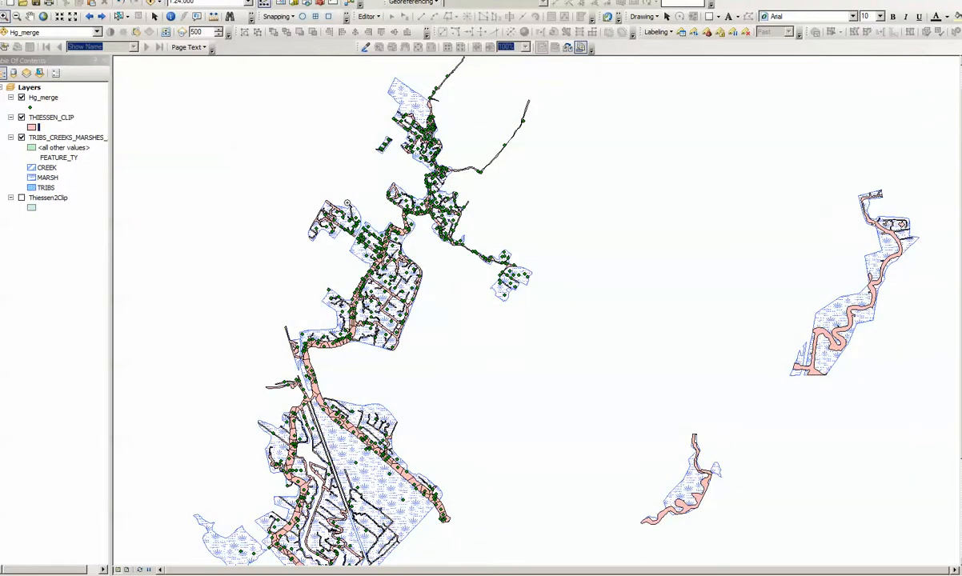
Move Thiessen2Clip above the marsh layer and display both Thiessen layers over the zoomed-in creeks
drag(346, 201, 440, 321)
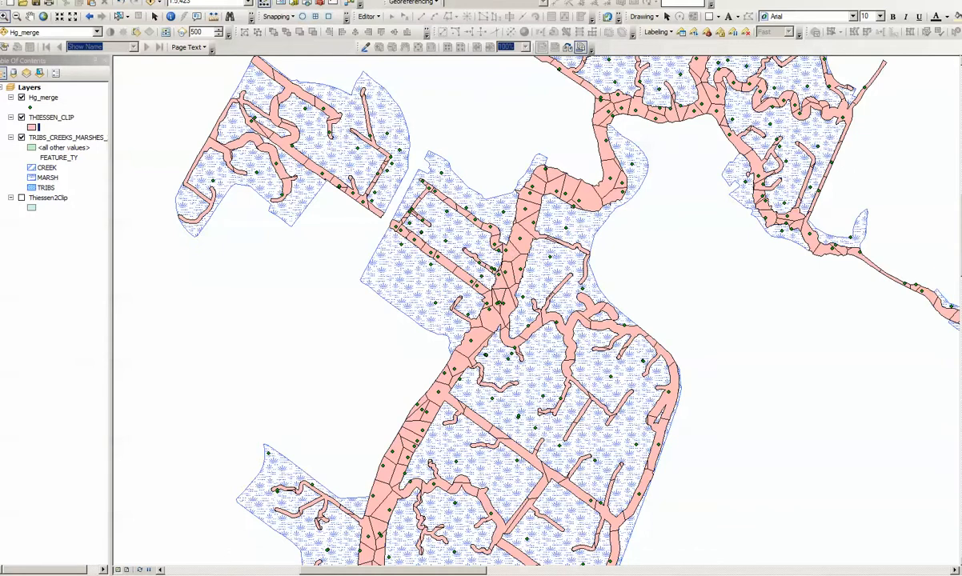
drag(493, 254, 710, 521)
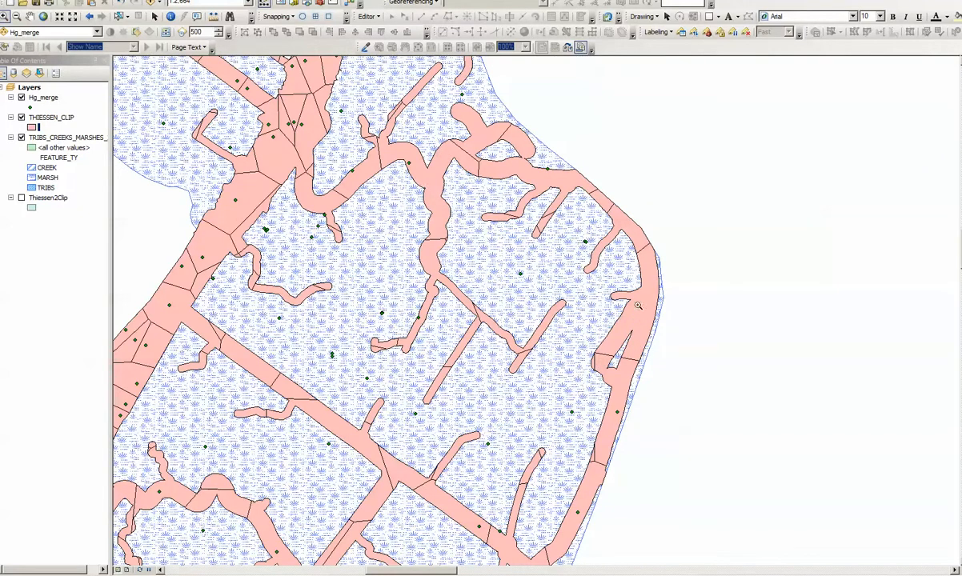
click(21, 117)
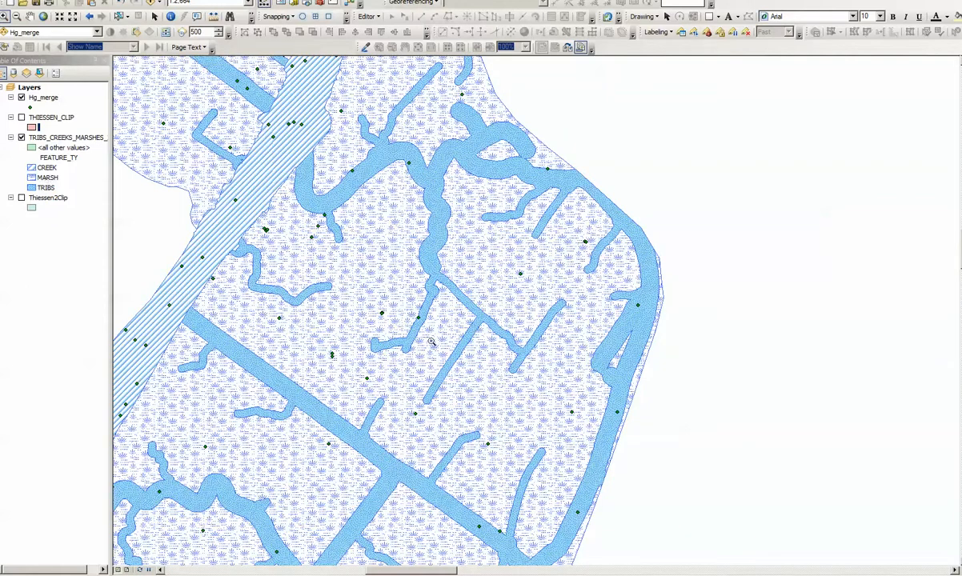
drag(33, 199, 31, 140)
click(22, 139)
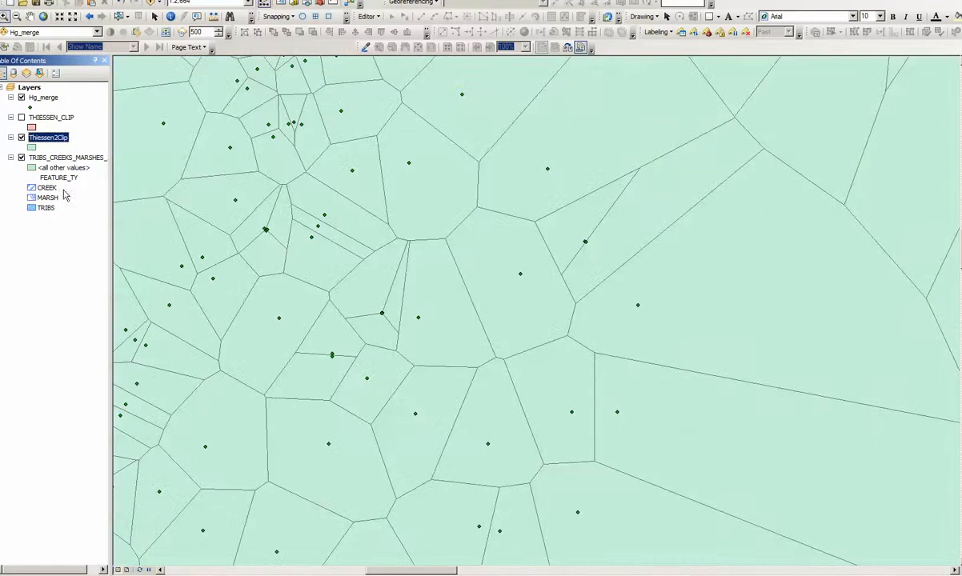
click(22, 118)
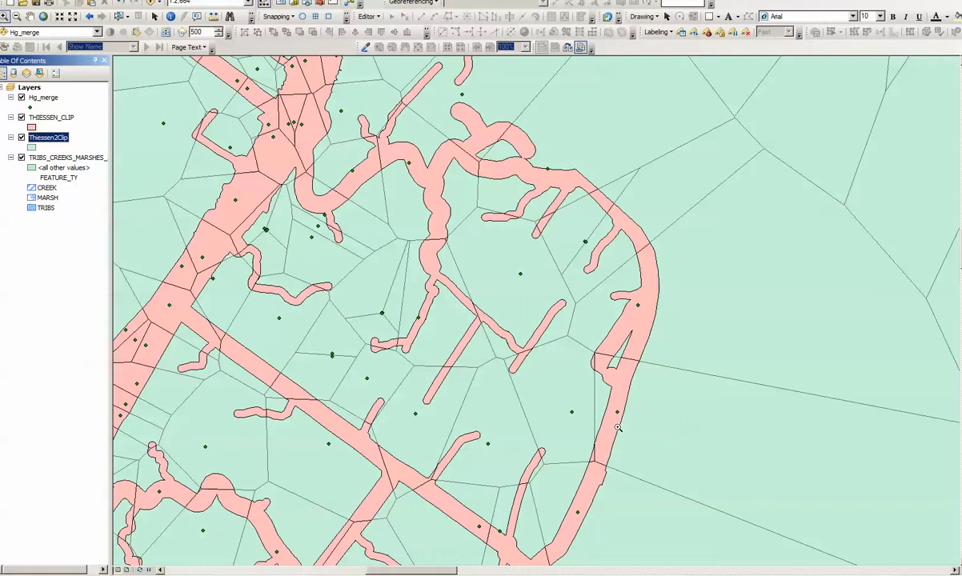
Step back through previous map extents and bring up the model window to review it before moving it aside
click(89, 18)
click(90, 18)
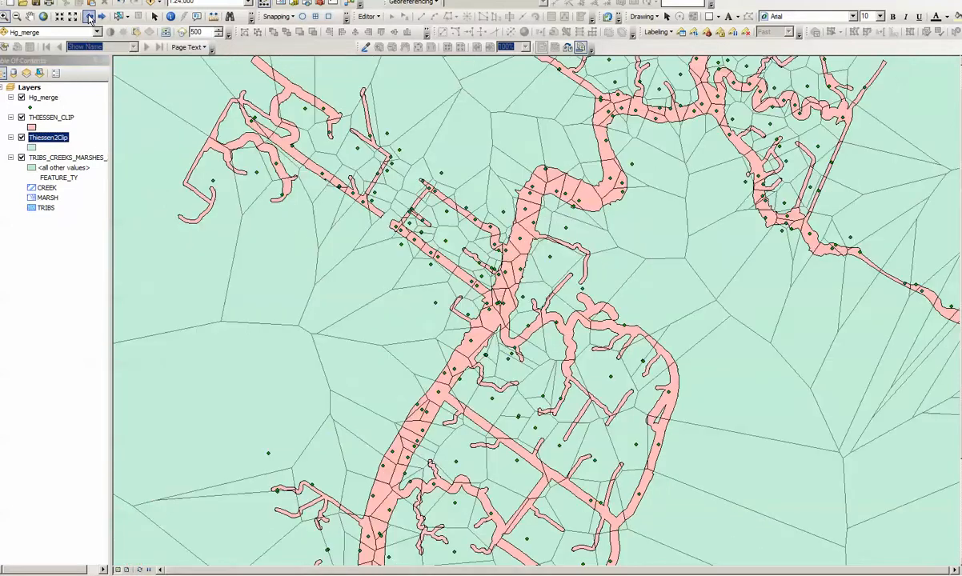
click(90, 17)
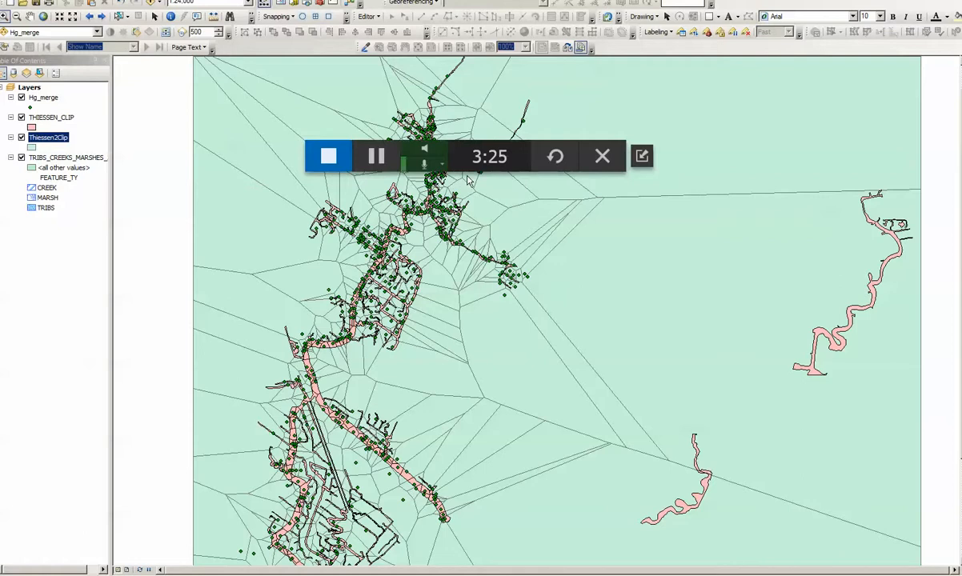
drag(2, 209, 363, 92)
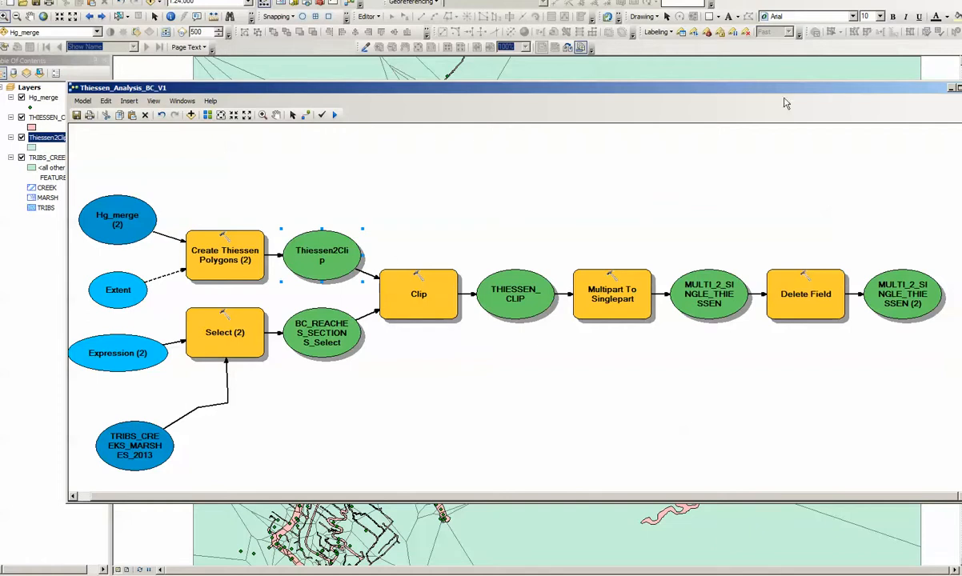
drag(792, 95, 764, 92)
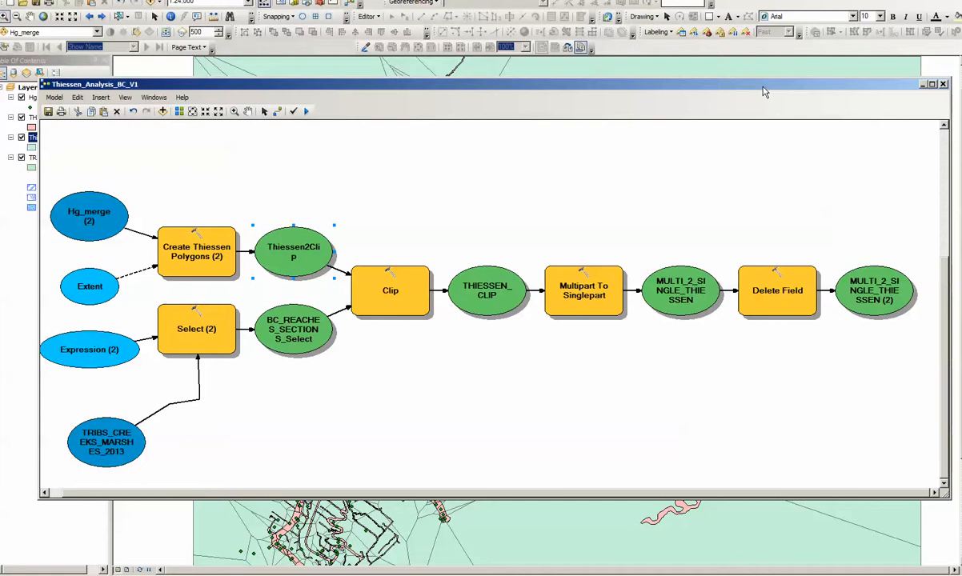
drag(765, 93, 0, 128)
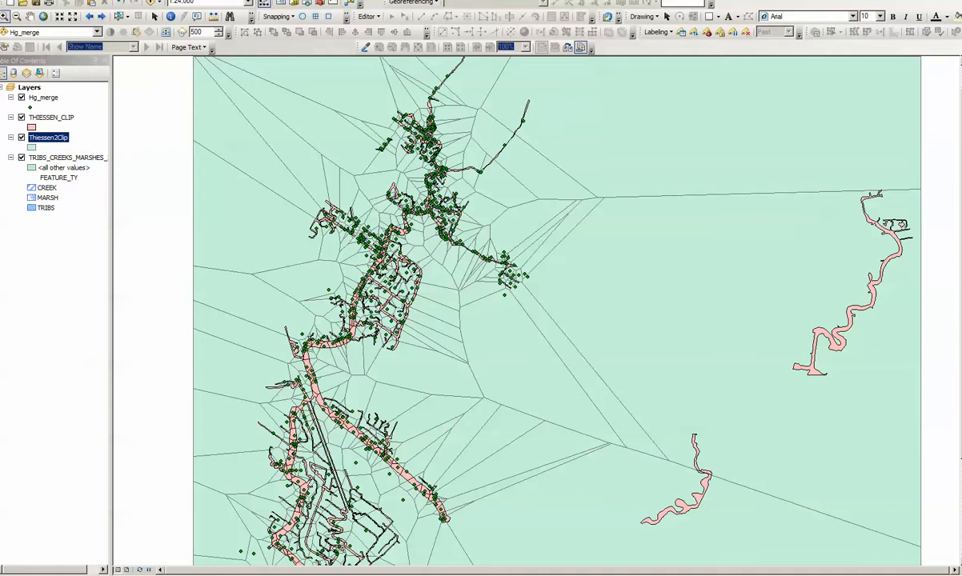
Hide the Thiessen2Clip and THIESSEN_CLIP layers and zoom in on the creeks and marshes
click(22, 137)
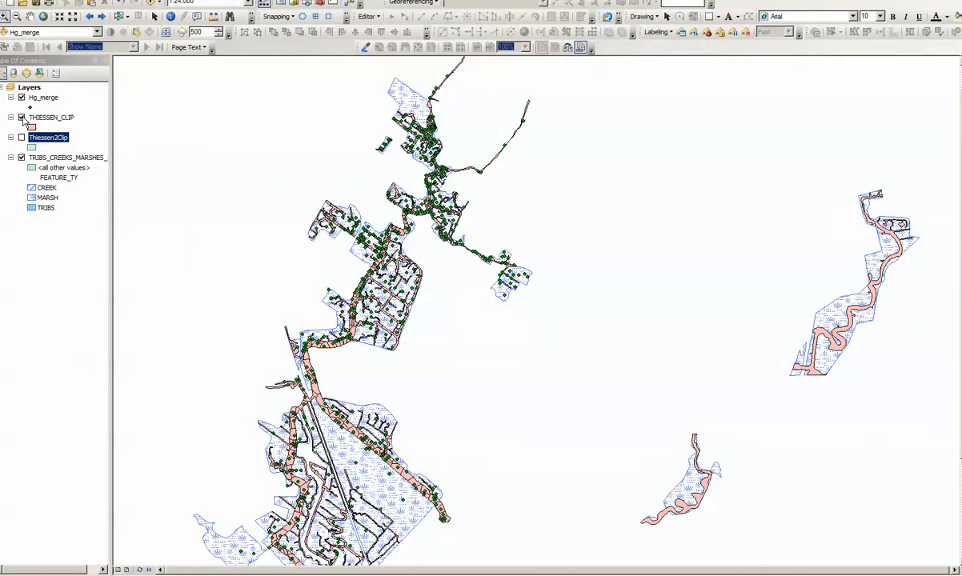
click(22, 118)
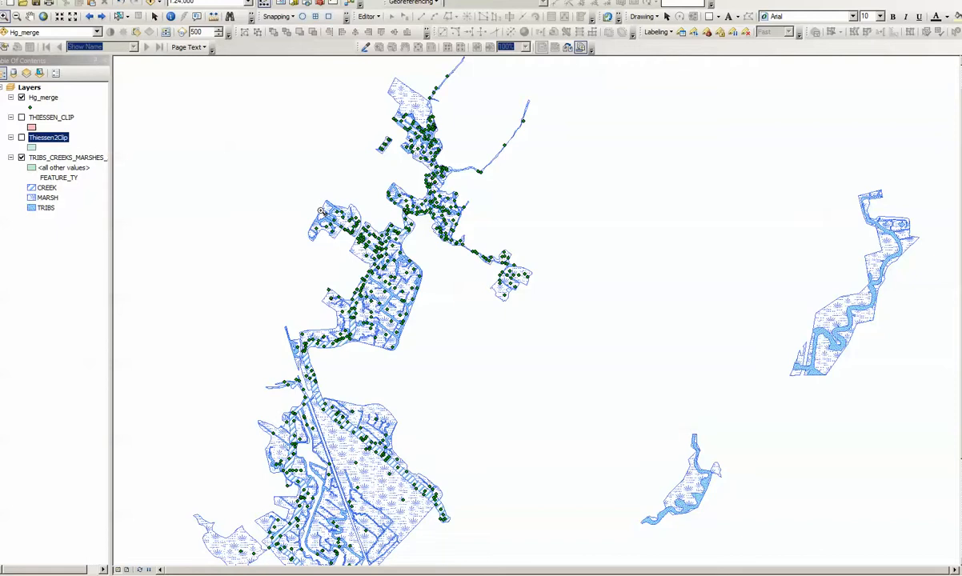
drag(319, 195, 431, 294)
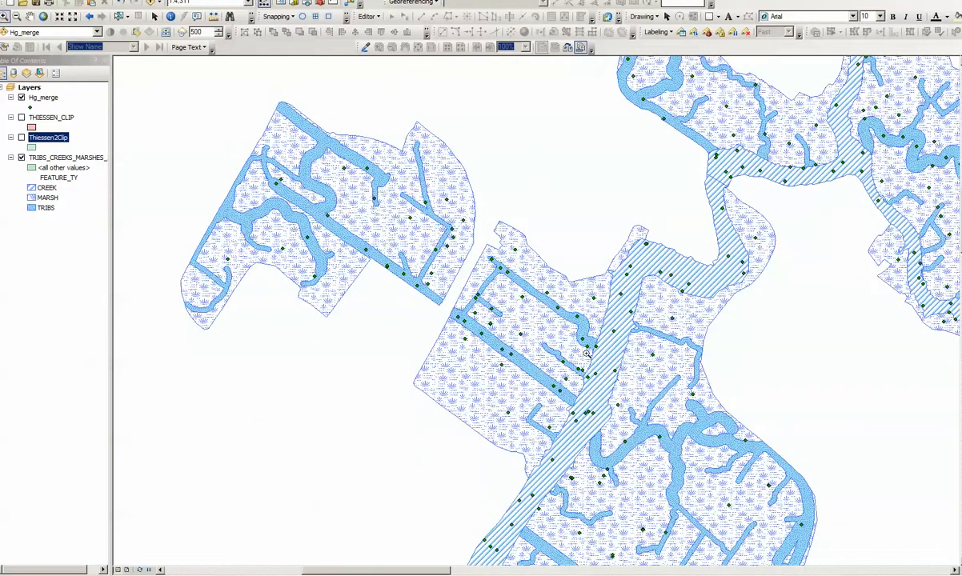
drag(451, 368, 672, 512)
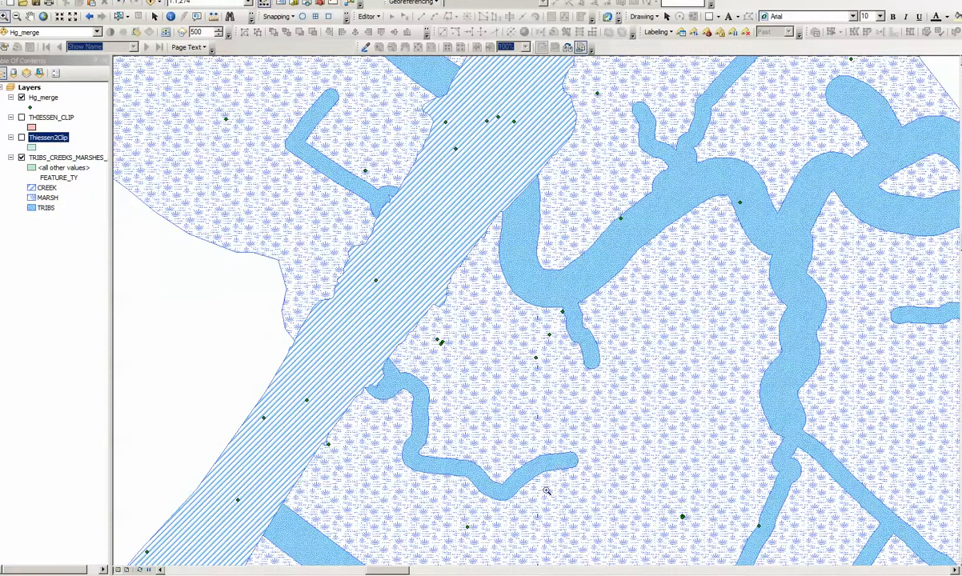
Zoom to the full extent of the TRIBS_CREEKS_MARSHES layer, then into its northern section
click(21, 158)
click(21, 157)
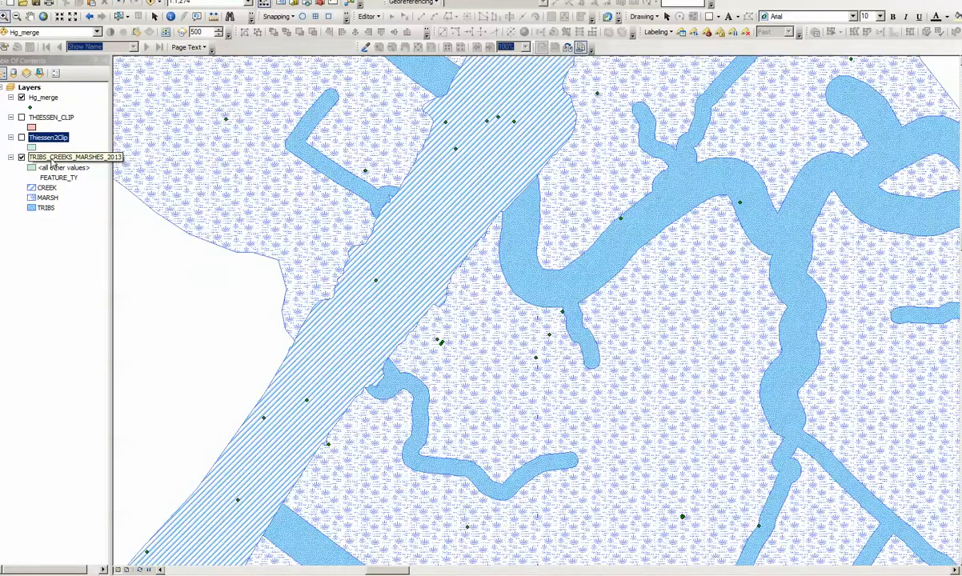
right_click(52, 157)
click(76, 217)
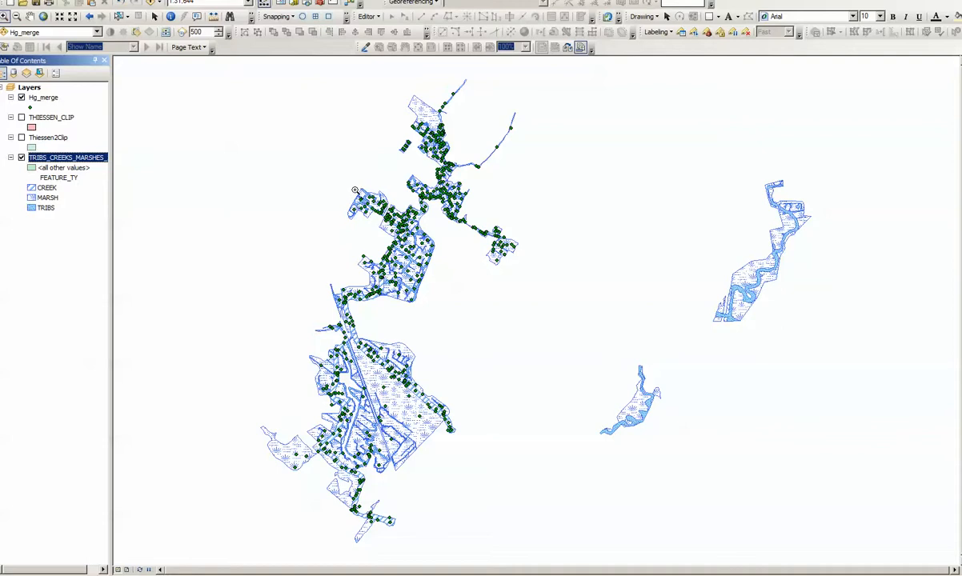
drag(280, 156, 503, 337)
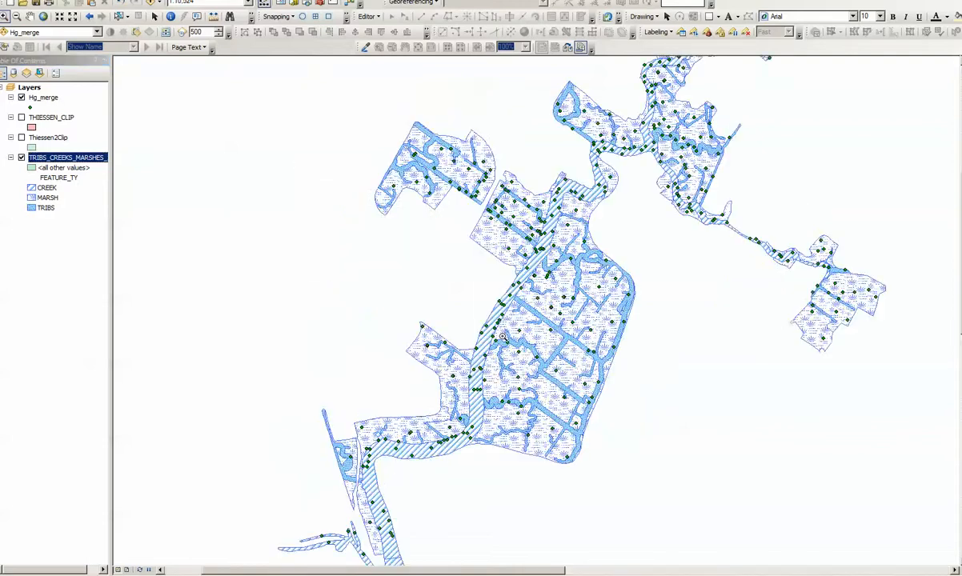